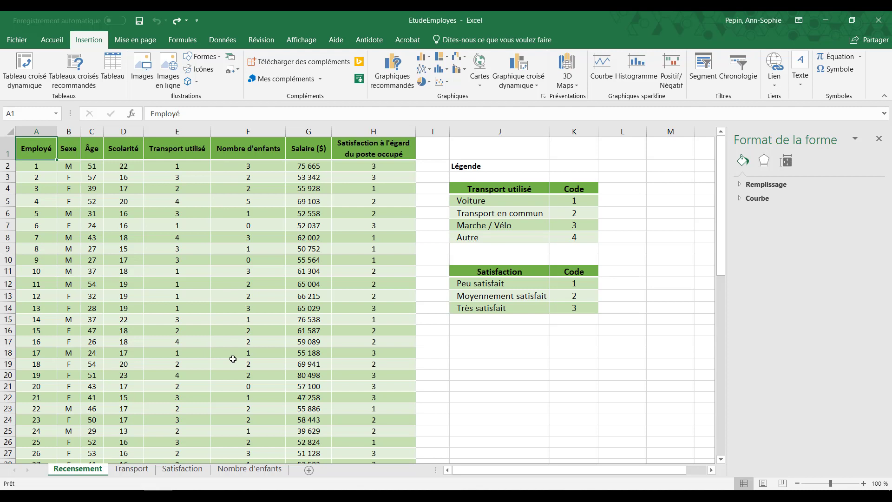
- On the Nombre d'enfants sheet, insert cells at B21:D21 of the summary table, shifting the existing cells down
click(260, 471)
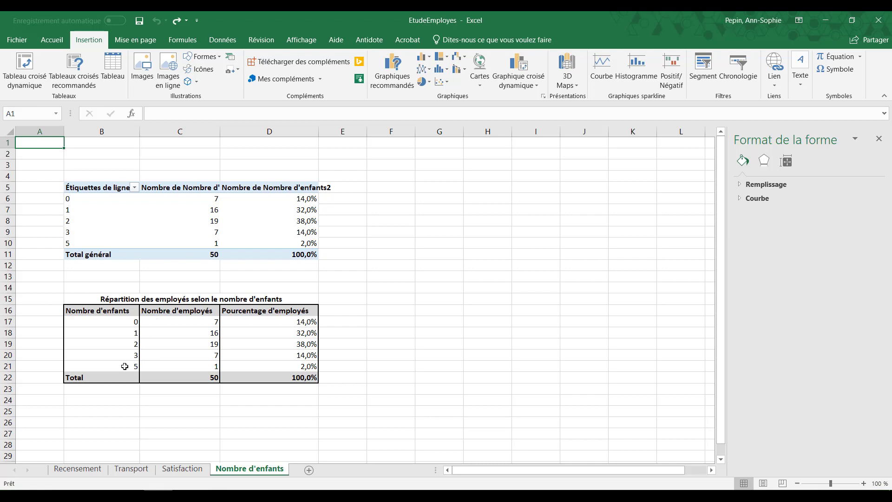
drag(116, 366, 237, 366)
right_click(237, 367)
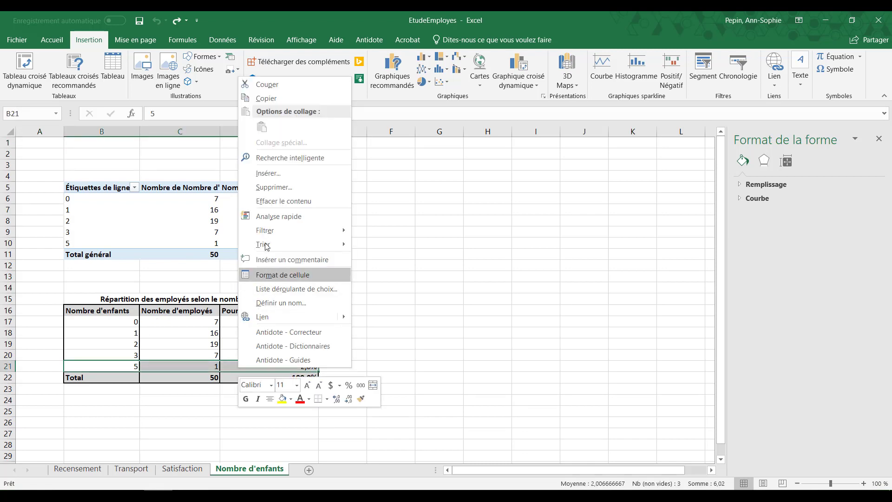
key(Escape)
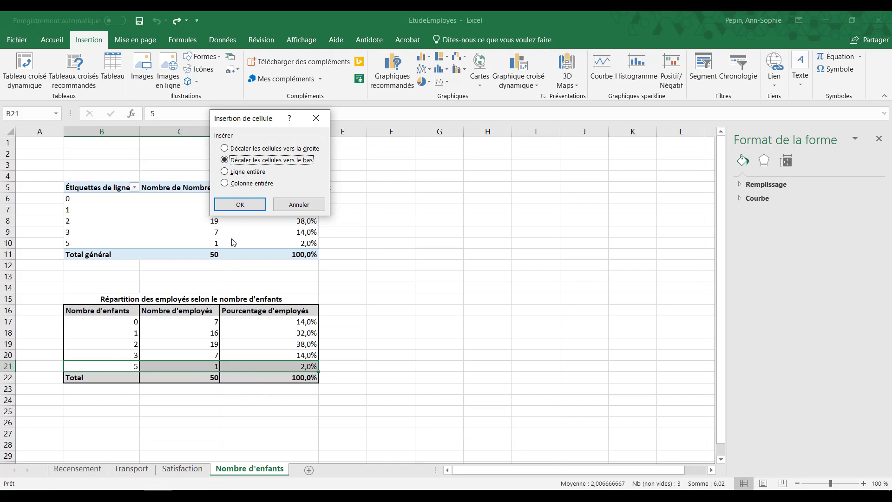
click(243, 204)
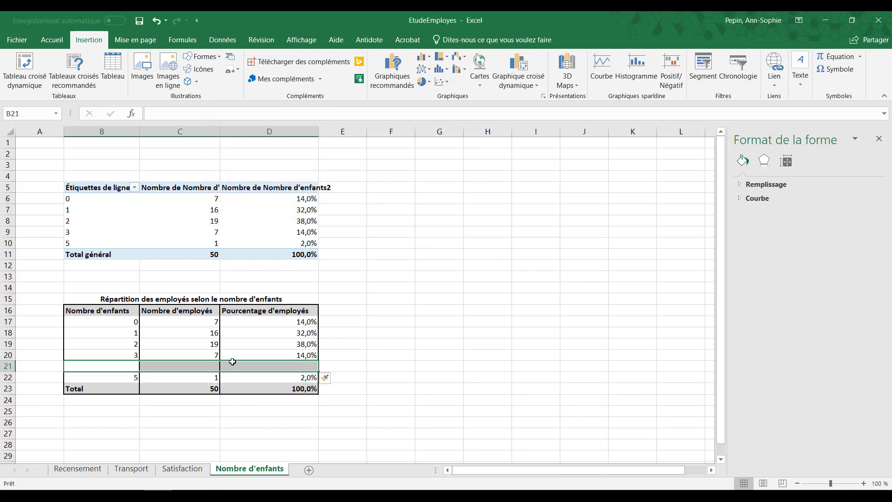
- Fill the new table row with 4 children, 0 employees and 0,0% of employees
click(131, 367)
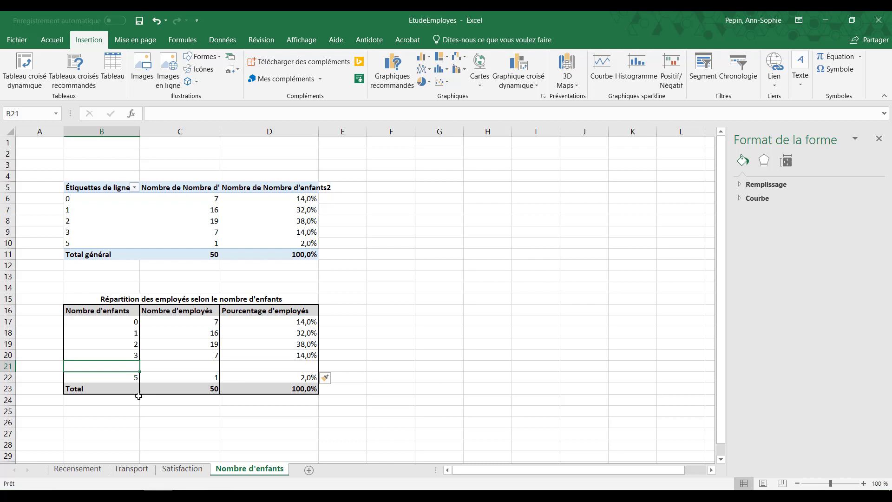
text(4)
click(194, 367)
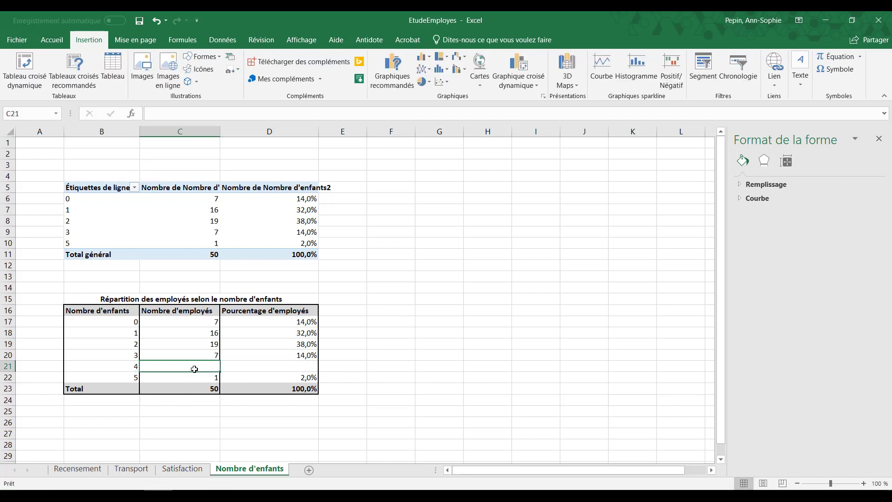
text(0)
click(243, 367)
text(0,)
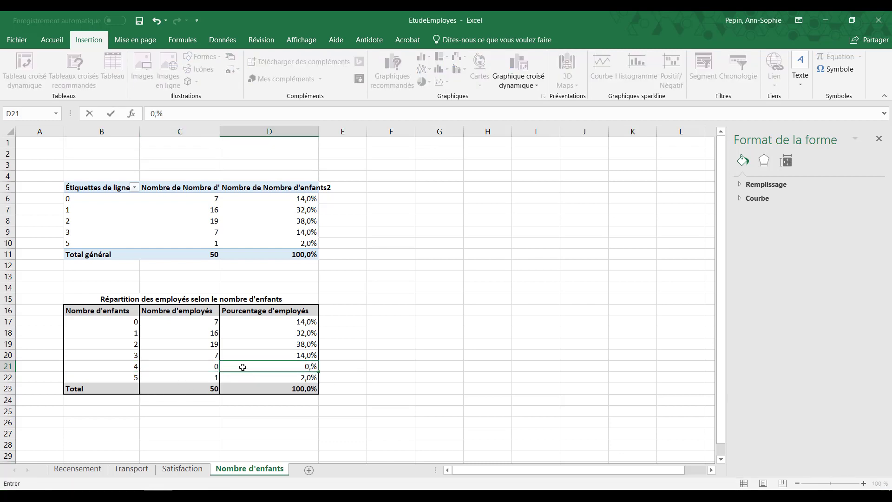
text(0)
click(335, 364)
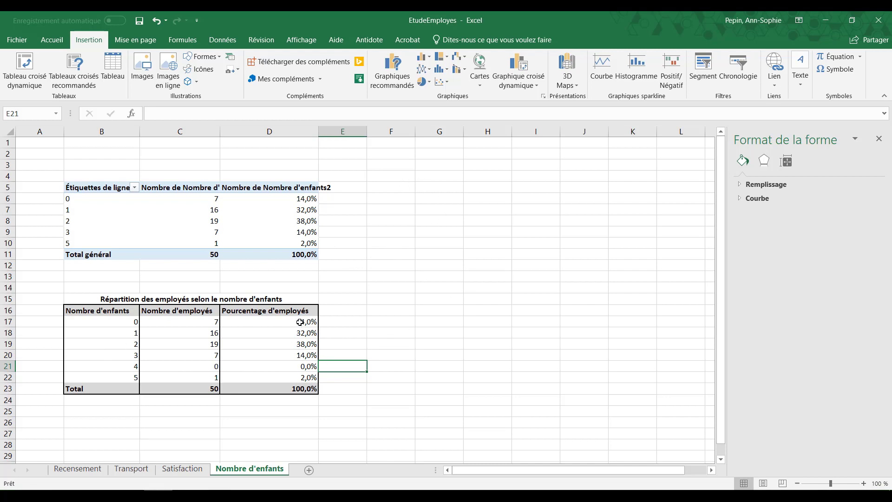
- Insert a column chart of the employee percentages in D17:D22 and place it beside the tables
drag(299, 322, 300, 377)
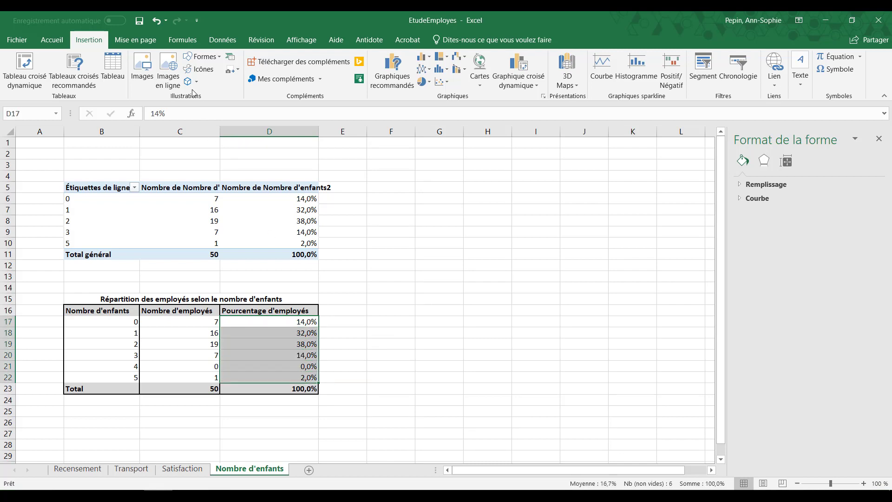
click(424, 56)
click(428, 70)
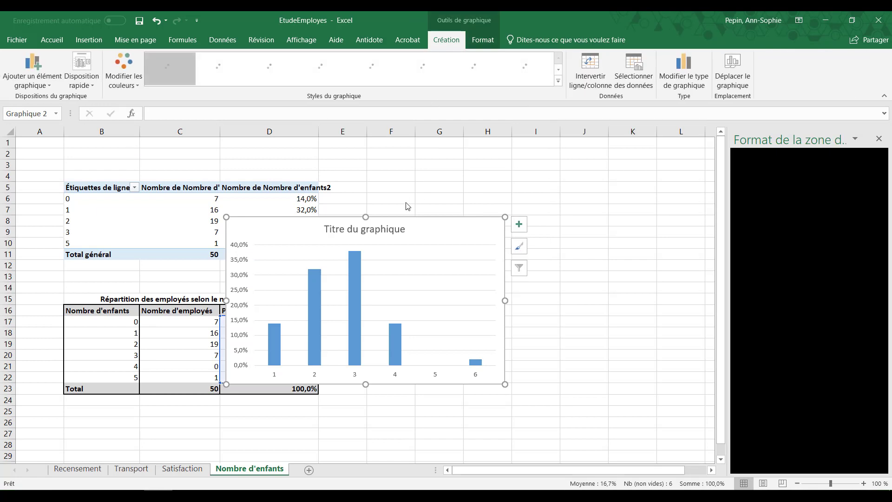
mouse_move(392, 217)
mouse_down()
mouse_move(520, 198)
mouse_move(523, 187)
mouse_up()
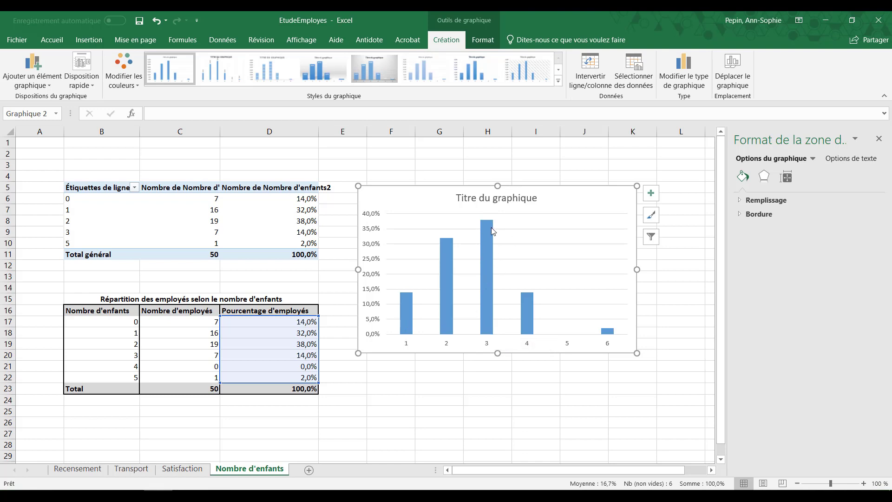
- Set the gap width of the chart's data series to 500 % to make the columns thin
mouse_move(488, 226)
mouse_move(488, 304)
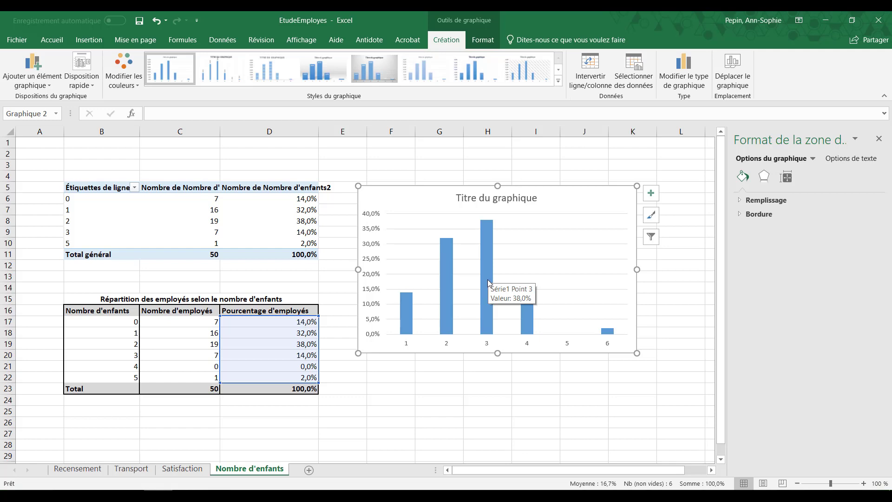
right_click(489, 283)
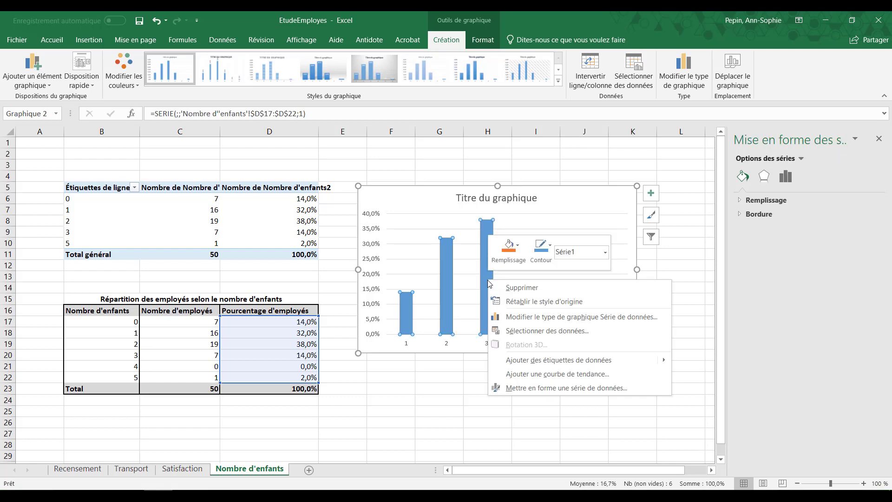
click(532, 388)
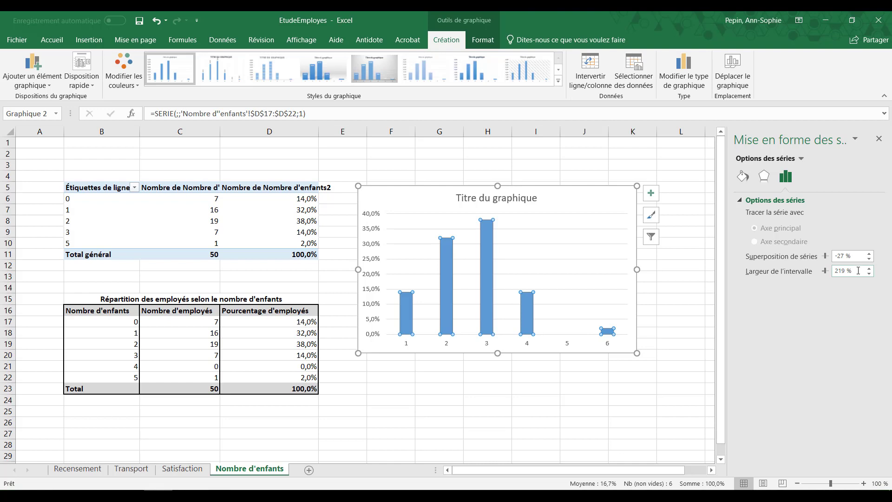
drag(858, 270, 782, 274)
text(500)
click(853, 257)
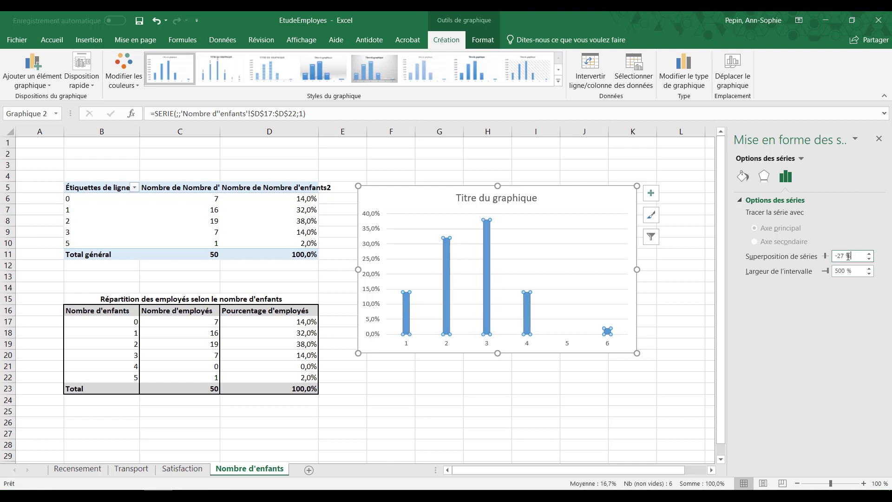
click(540, 337)
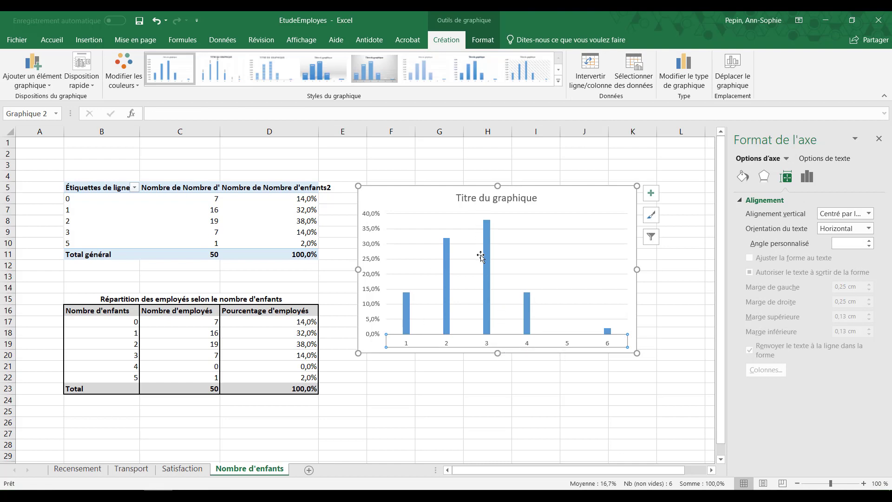
mouse_move(484, 299)
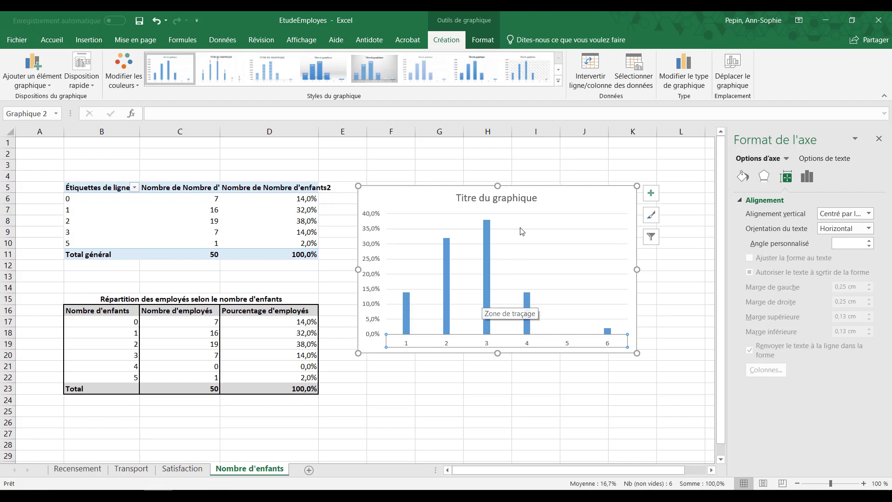
click(542, 212)
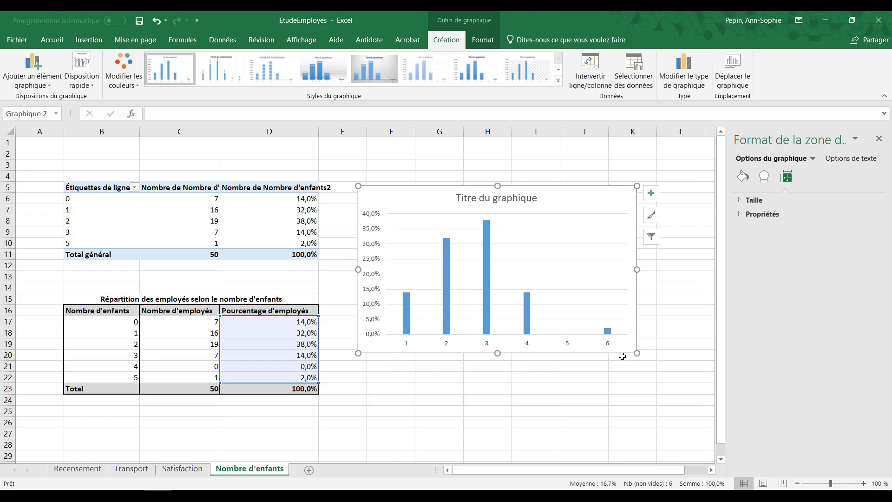
- Set the chart's horizontal axis labels to the numbers of children in B17:B22
right_click(500, 331)
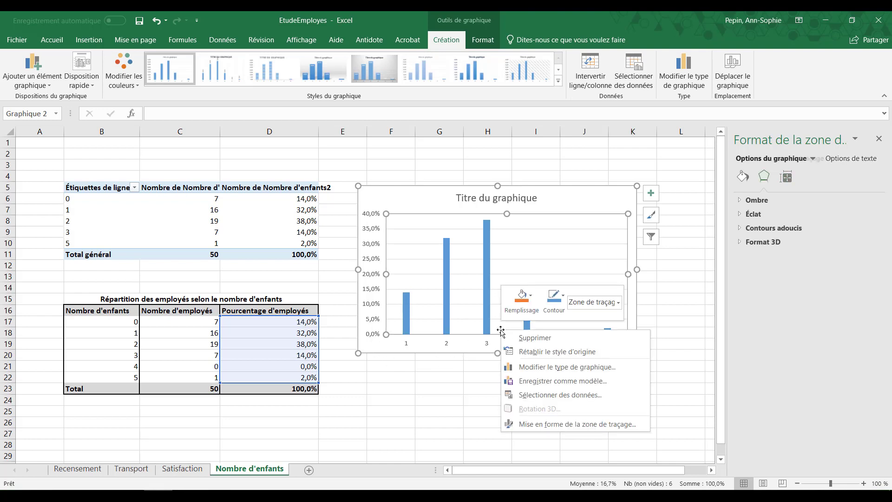
right_click(502, 255)
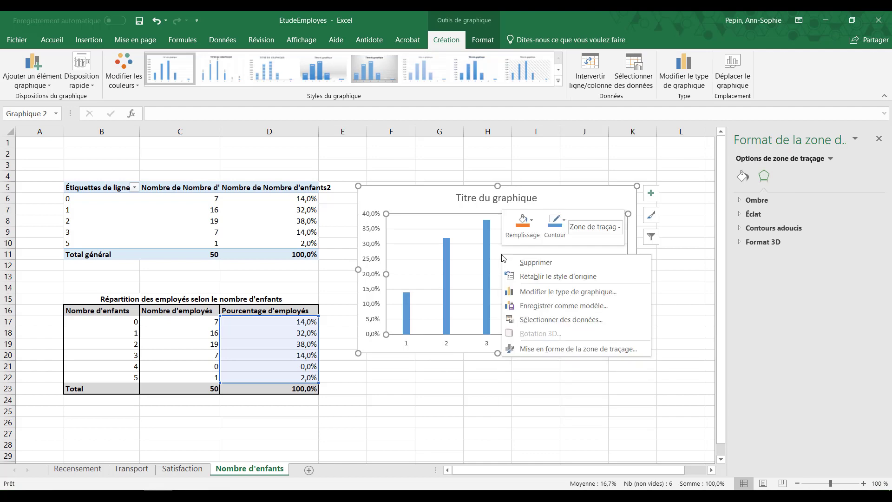
click(543, 320)
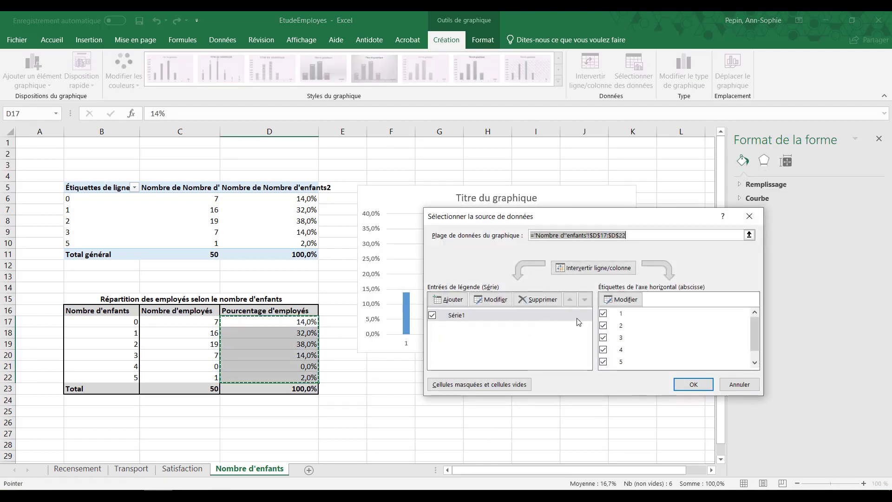
click(625, 299)
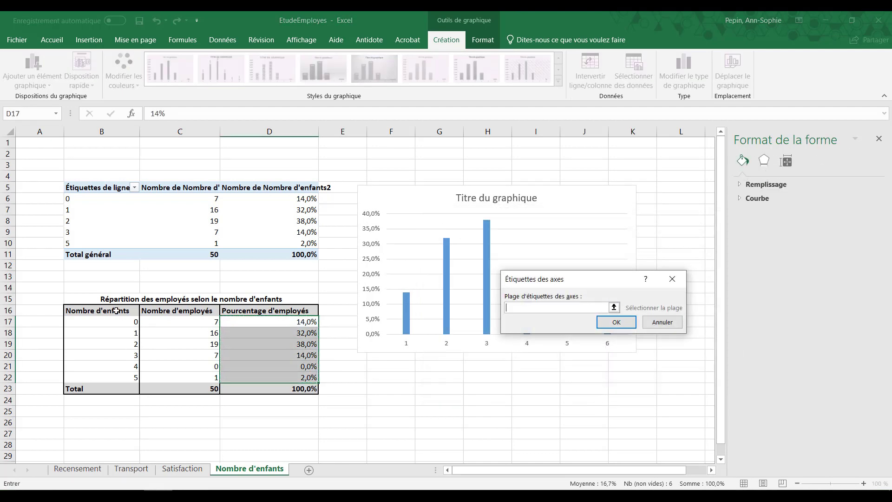
drag(119, 321, 124, 376)
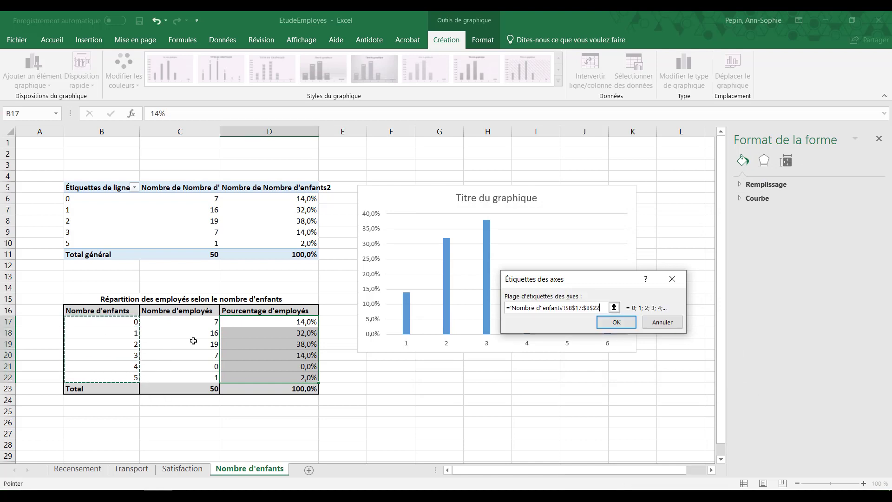
click(630, 327)
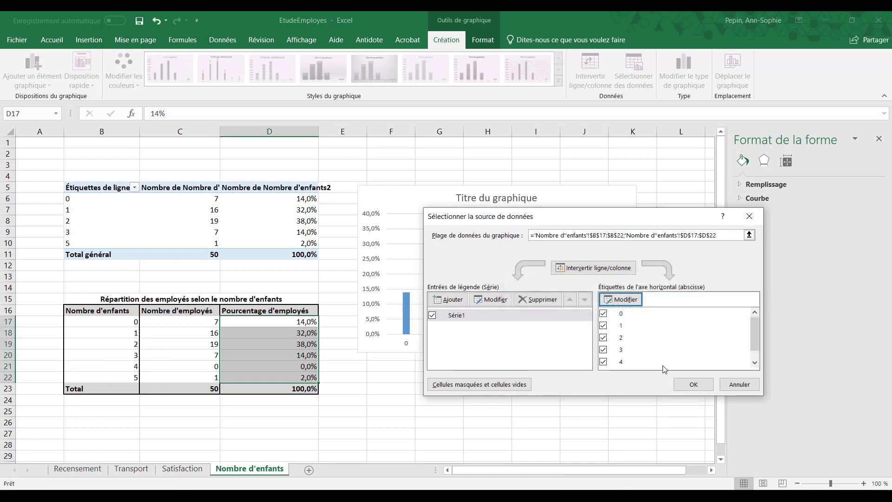
click(683, 382)
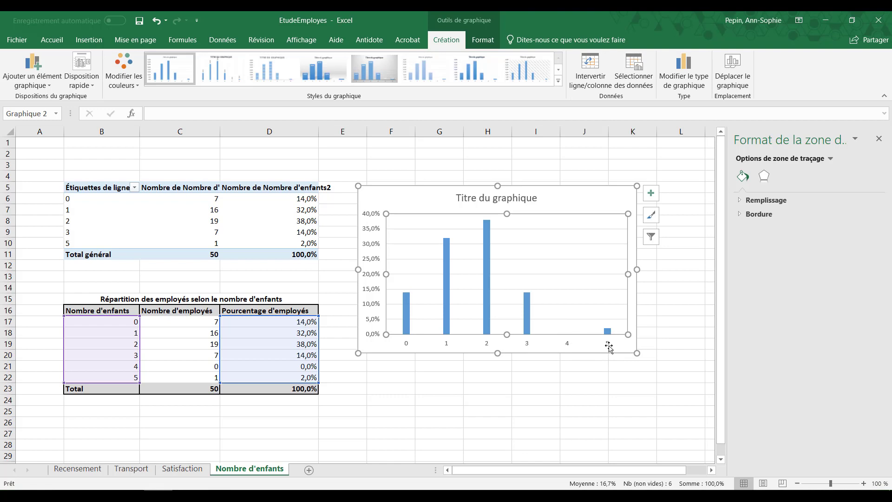
- Add axis titles to the chart and remove its gridlines
click(651, 194)
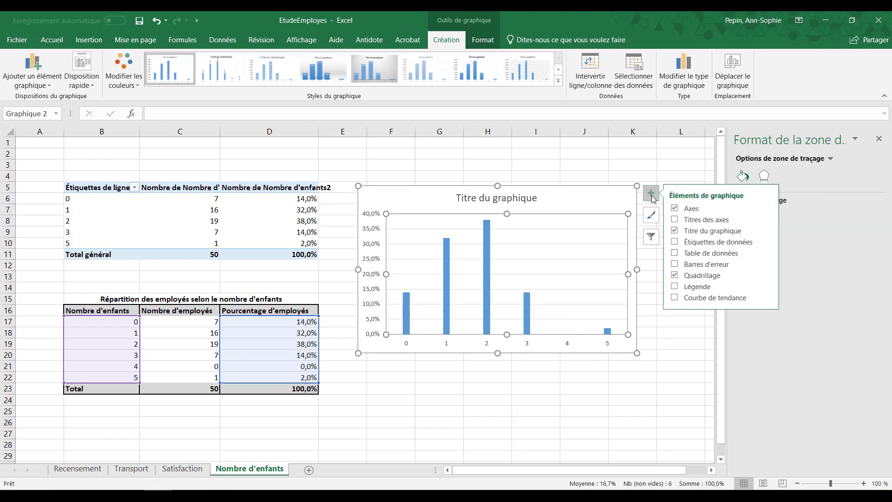
click(676, 220)
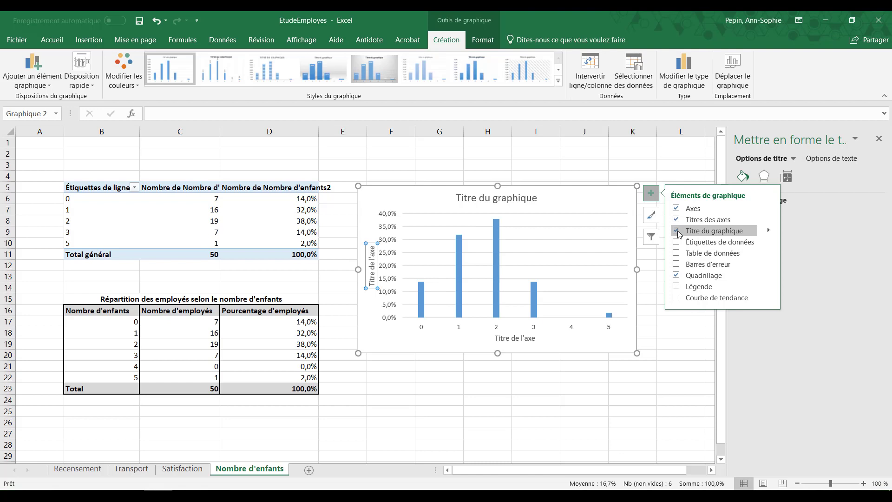
click(676, 275)
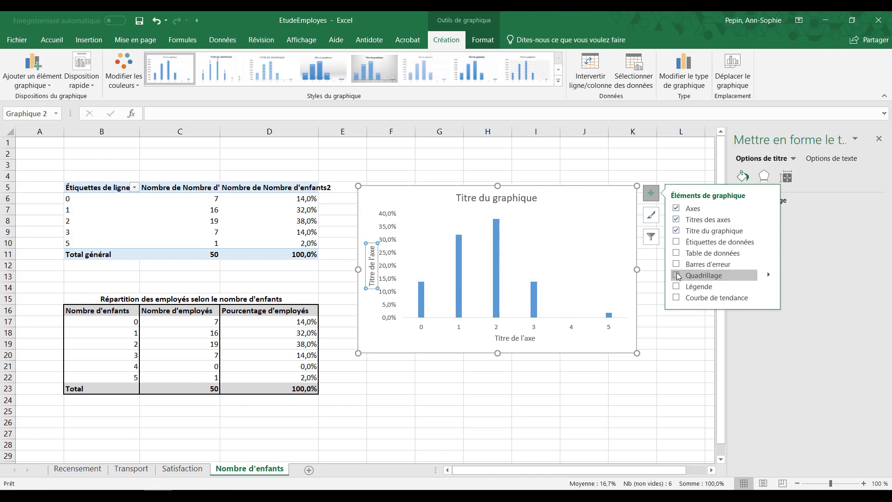
- Set the vertical axis's major tick marks to cross the axis (Sur l'axe)
click(390, 266)
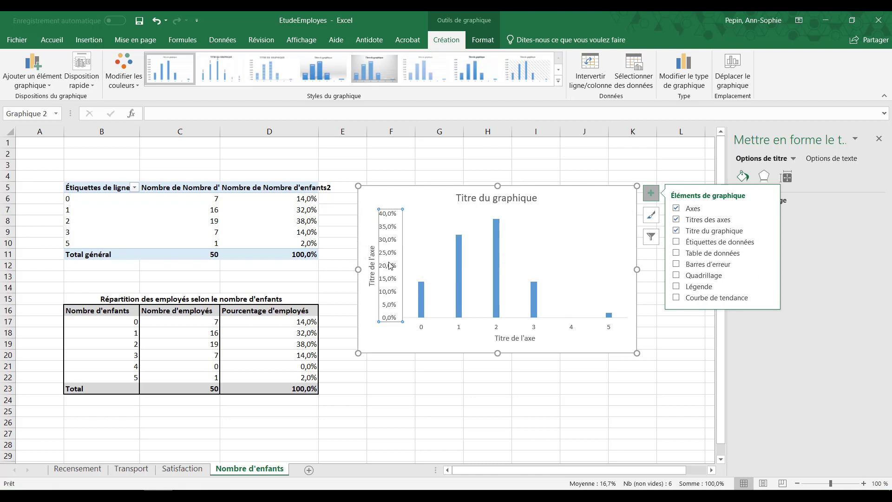
right_click(390, 265)
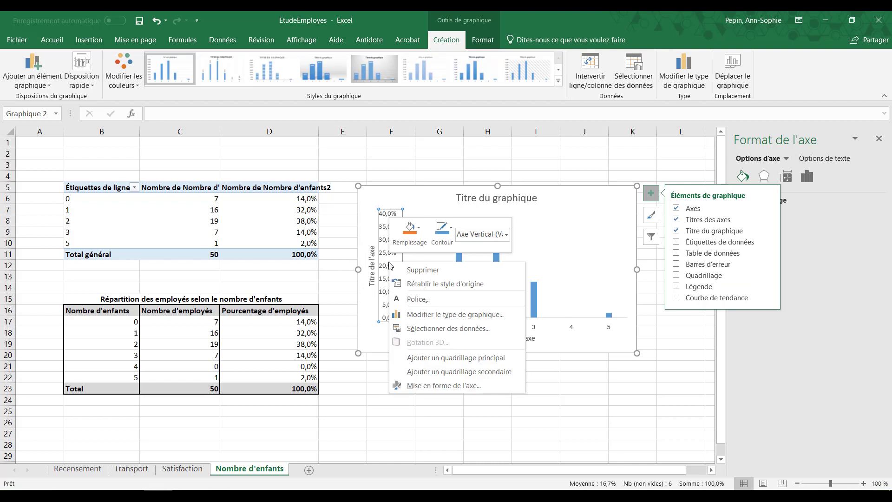
click(440, 386)
click(767, 428)
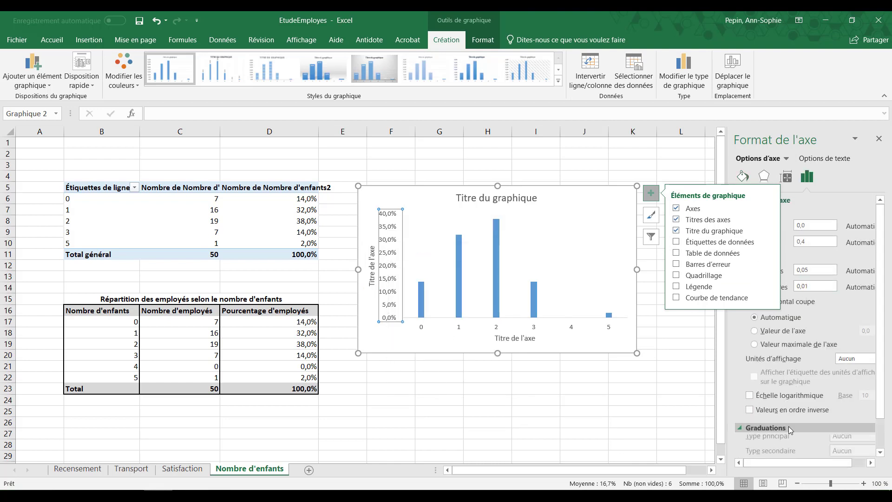
click(851, 442)
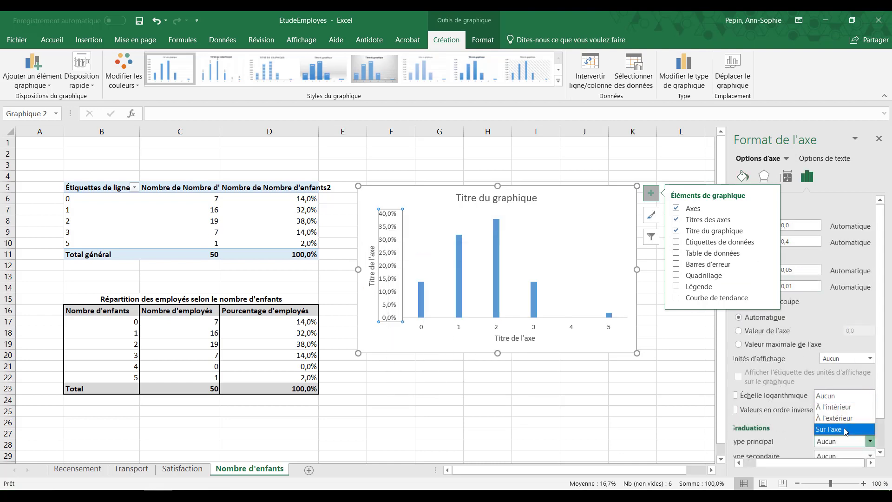
click(843, 429)
click(421, 255)
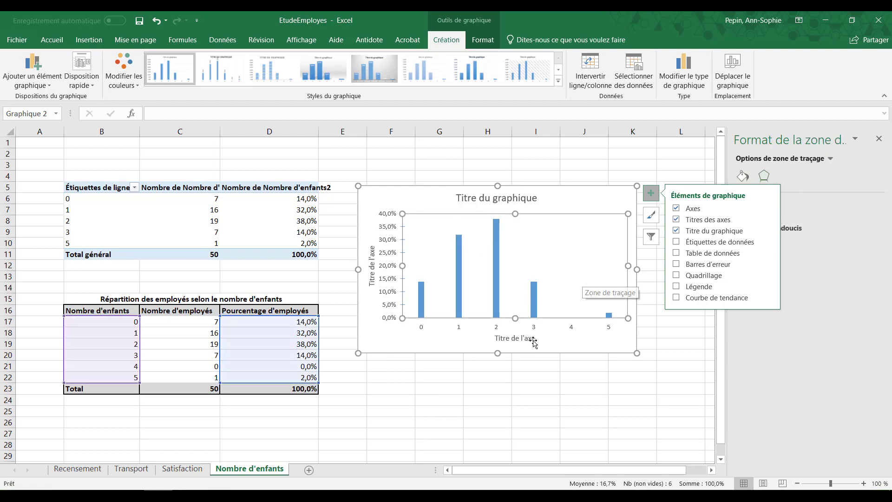
- Title the chart's horizontal axis "Nombre d'enfants" and its vertical axis "Pourcentage d'employés"
click(514, 340)
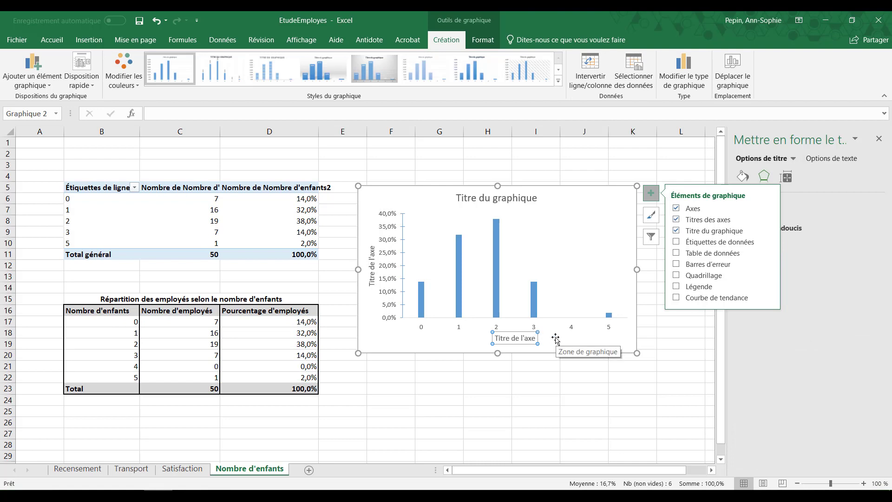
text(Nombre d'enfants)
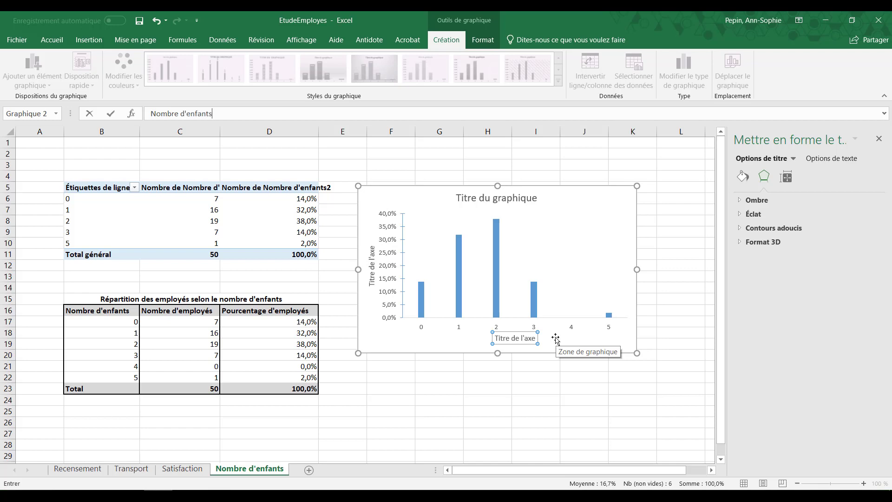
key(Return)
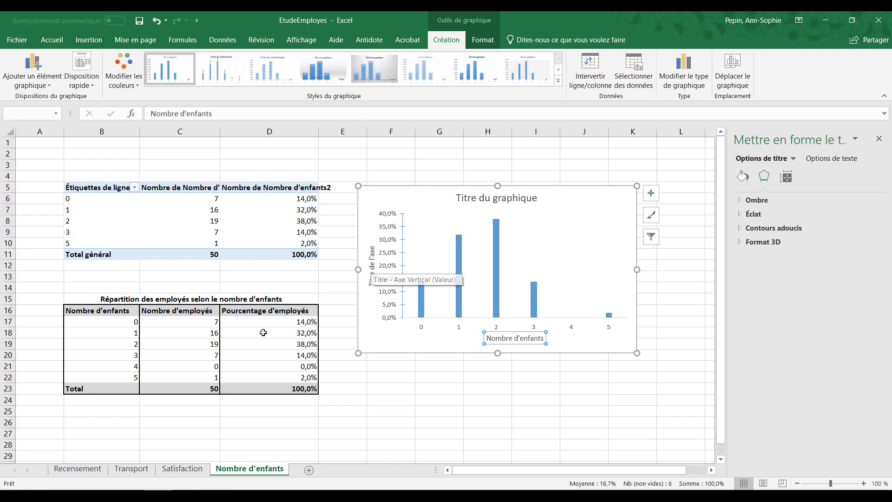
click(372, 263)
text(Pourcentage)
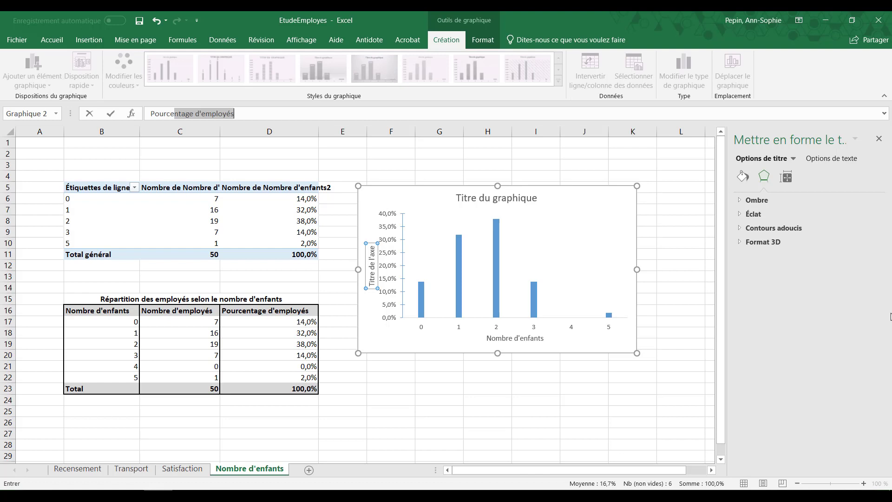
text( d'employés)
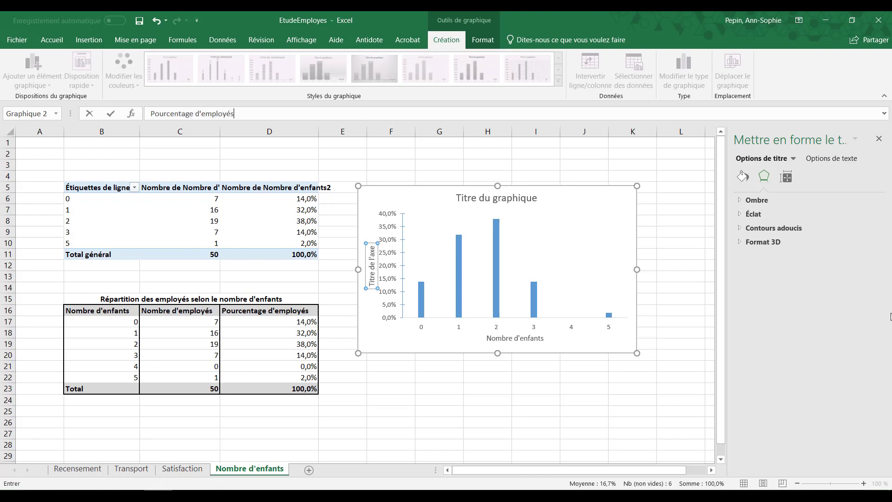
key(Return)
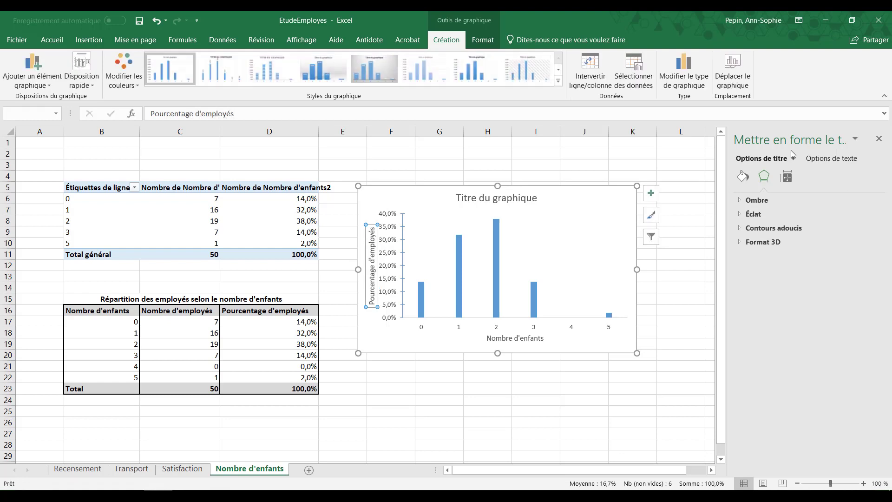
- Set the chart title to "Répartition des employés selon le nombre d'enfants"
click(508, 202)
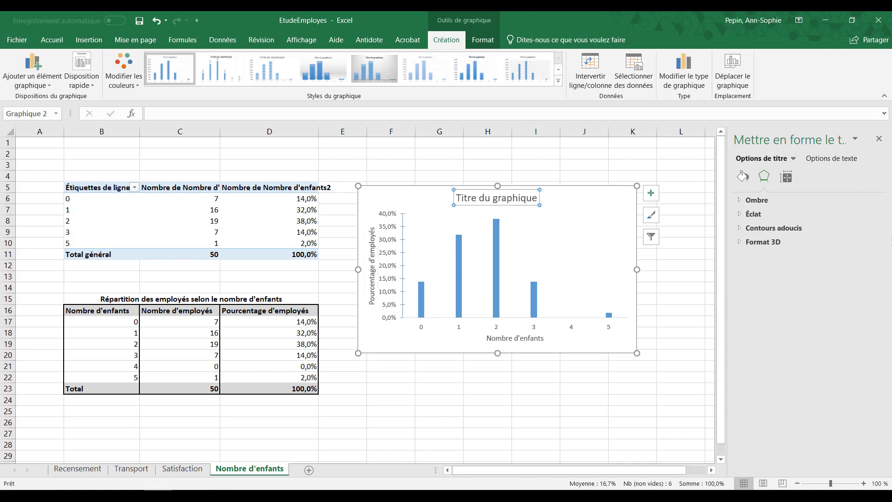
text(Réparti)
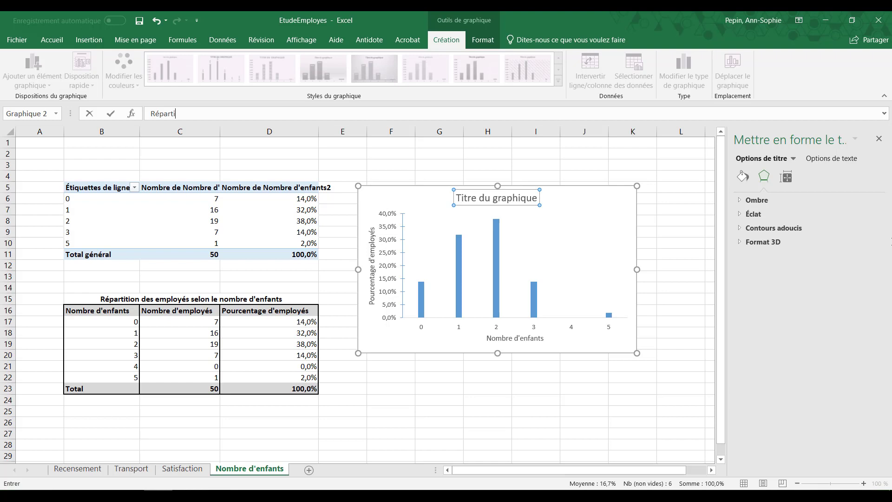
text(tion des employés selon le nombre d'enfants)
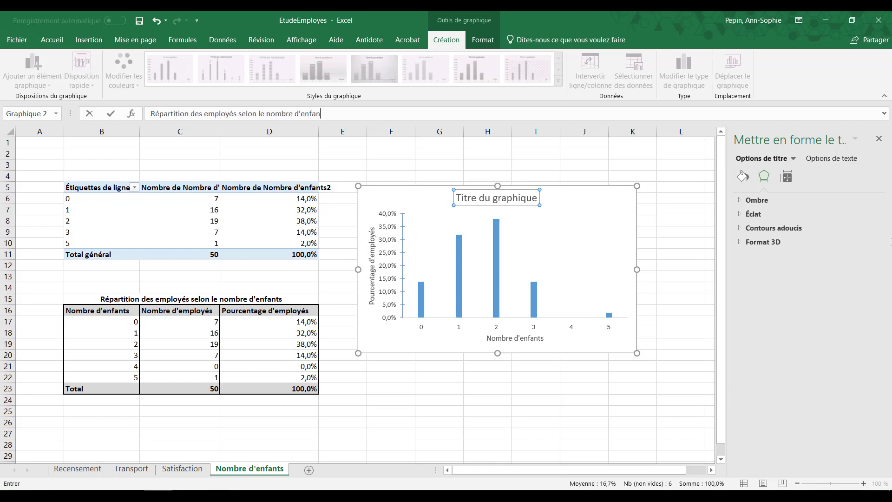
key(Return)
click(516, 163)
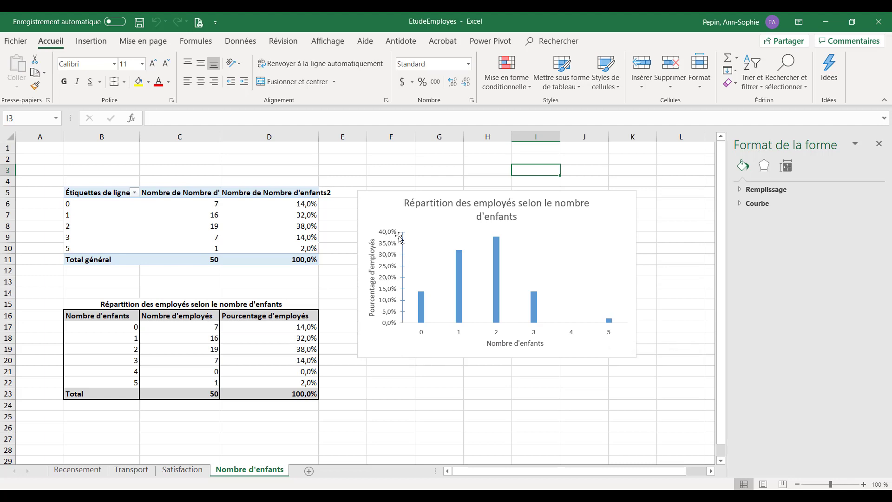
- Set the horizontal axis's minor tick marks to cross the axis (Sur l'axe)
click(574, 325)
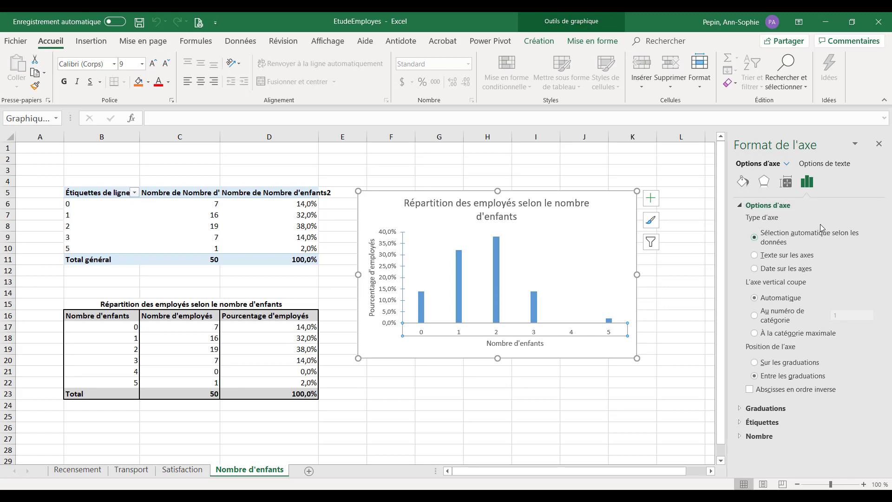
click(762, 409)
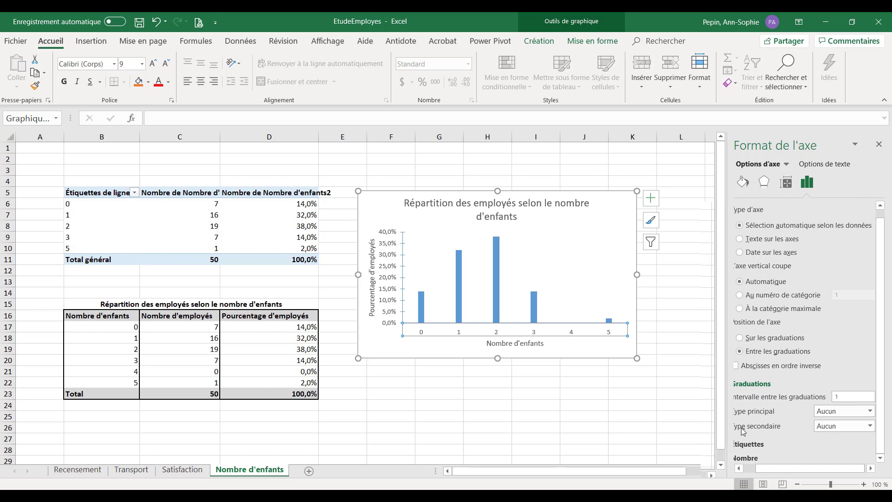
click(868, 426)
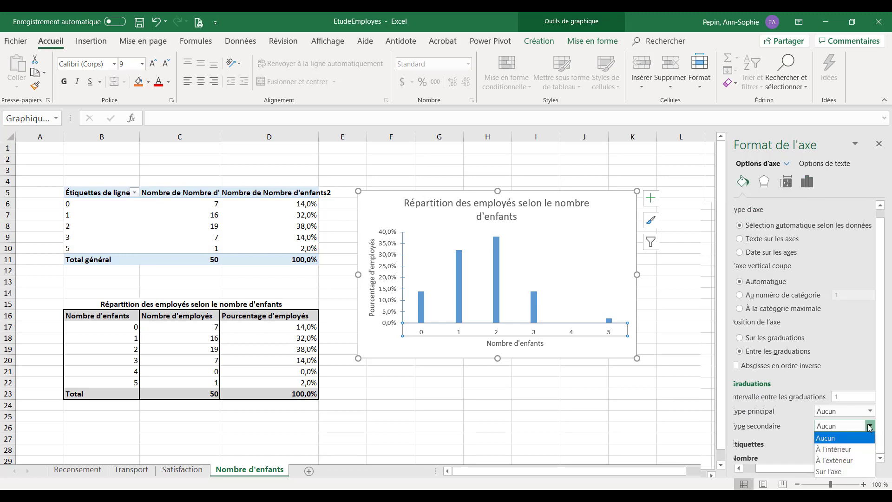
click(836, 470)
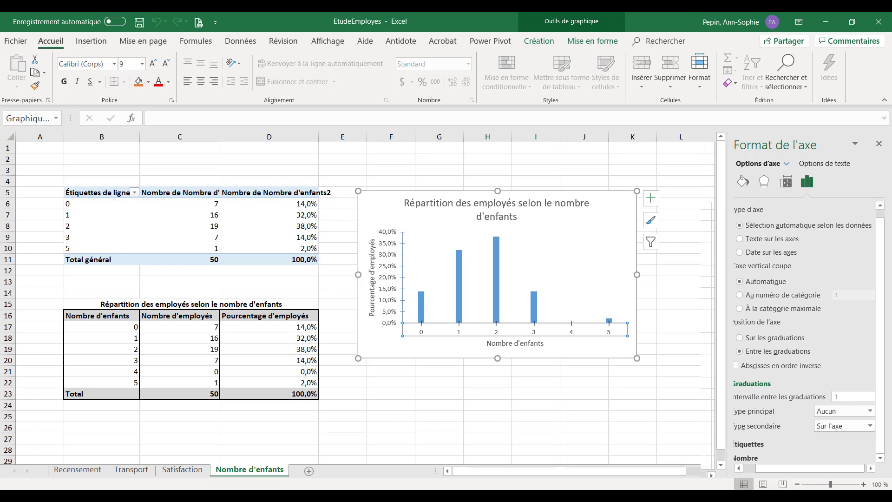
- Format the horizontal axis line as a solid black line (Trait plein) with a filled-triangle arrowhead at its end
click(744, 181)
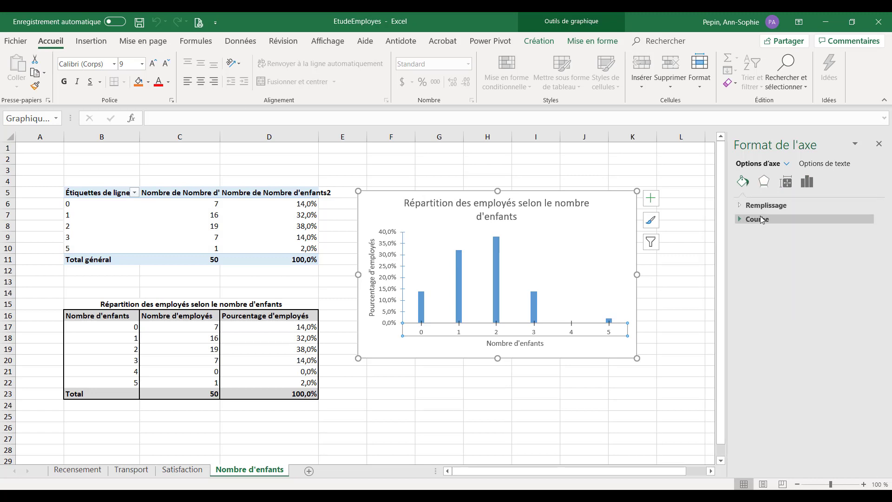
click(757, 219)
click(773, 248)
click(869, 295)
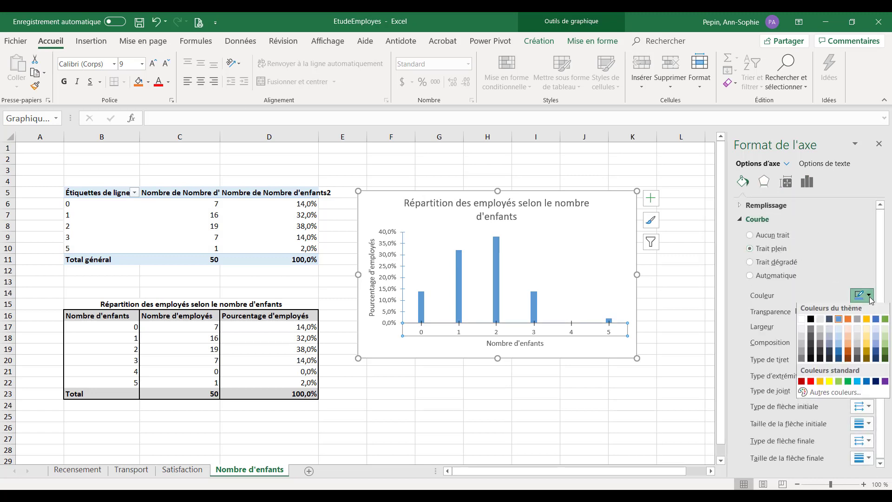
click(811, 319)
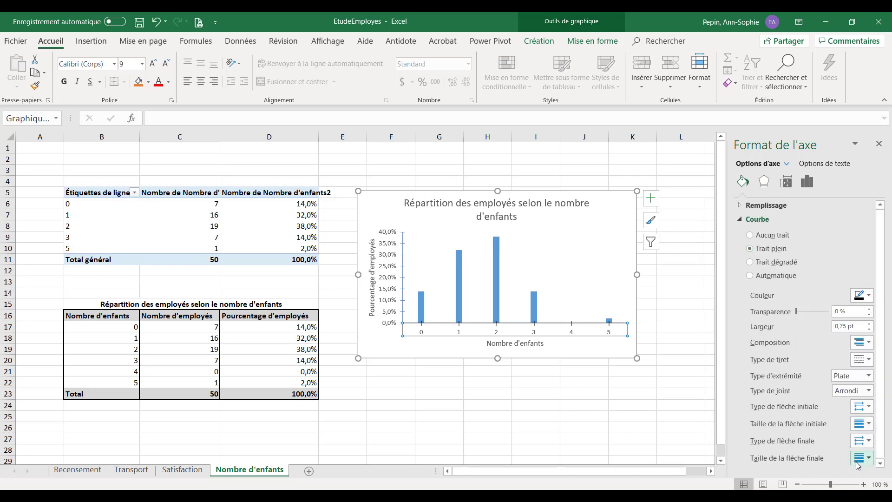
click(867, 441)
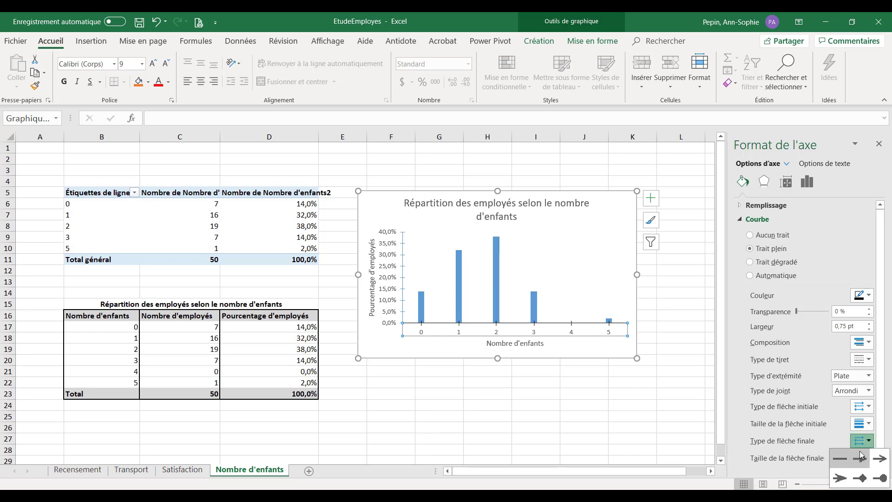
click(862, 457)
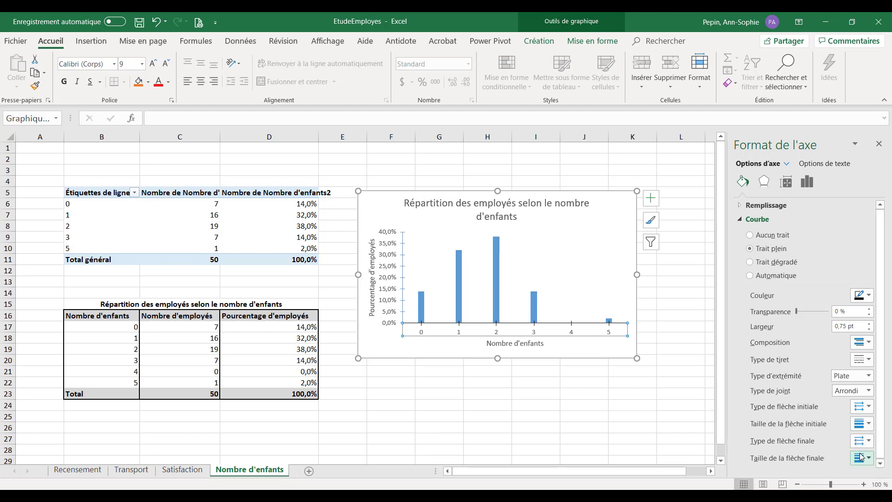
- Make the vertical axis line black with a filled-triangle arrowhead at its end, and deselect the chart
click(402, 277)
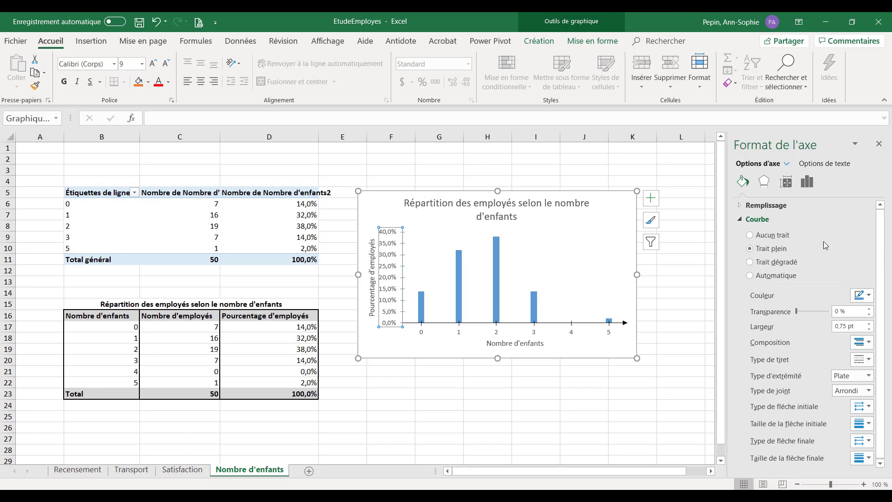
click(863, 295)
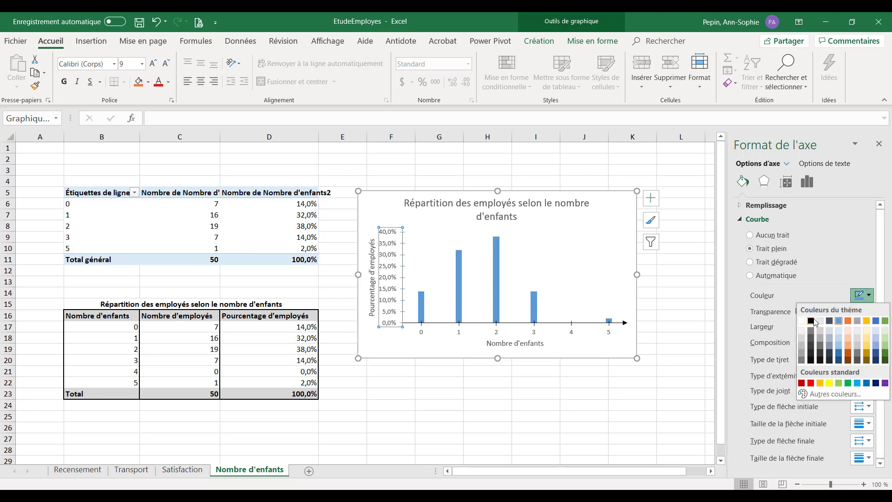
click(811, 320)
click(862, 440)
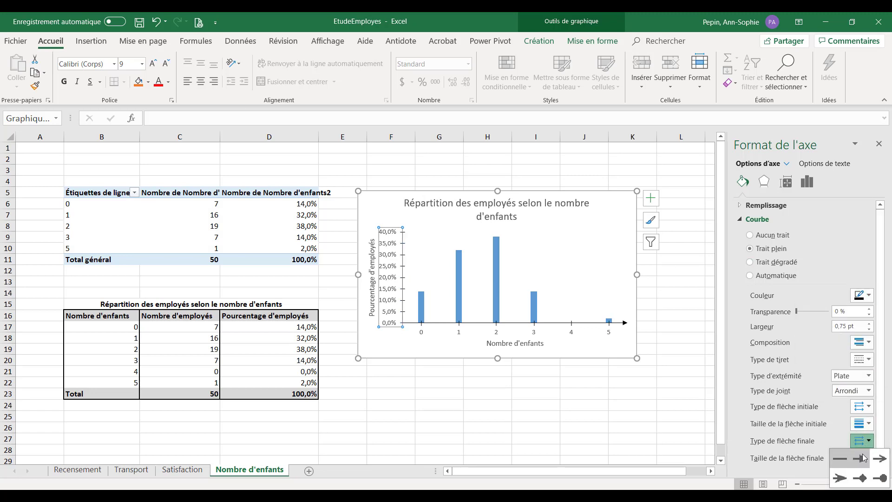
click(863, 457)
click(449, 397)
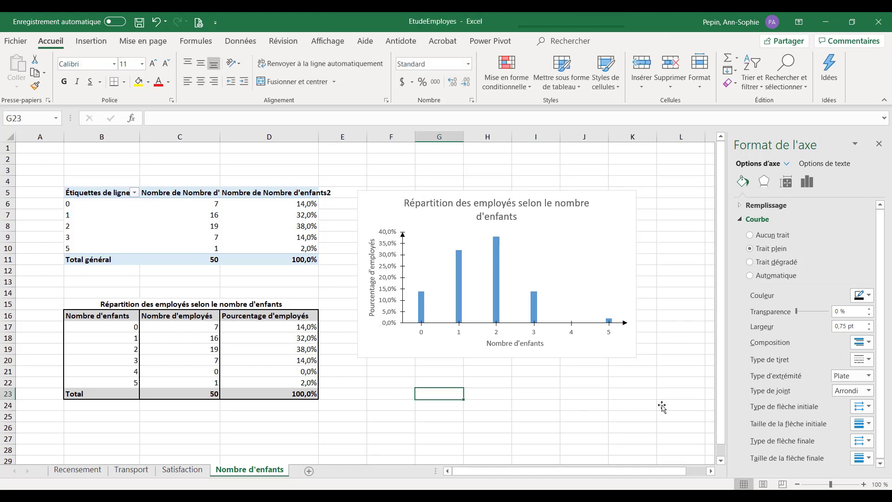